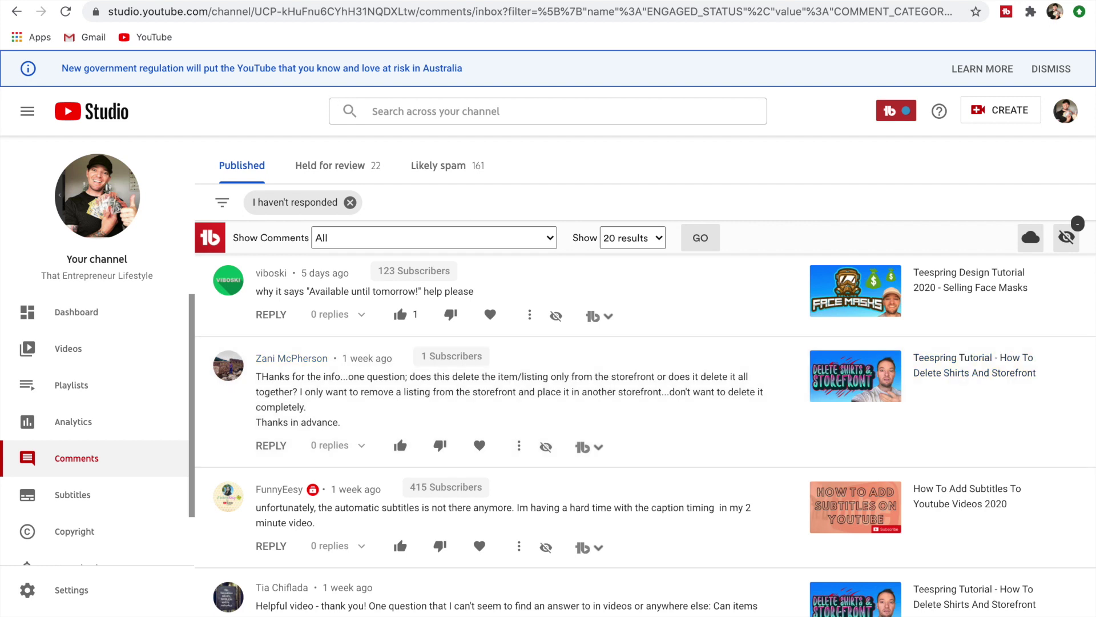
- Switch to the Teespring dashboard, go to Stores, and open the Gamers World storefront editor
key(ctrl+Tab)
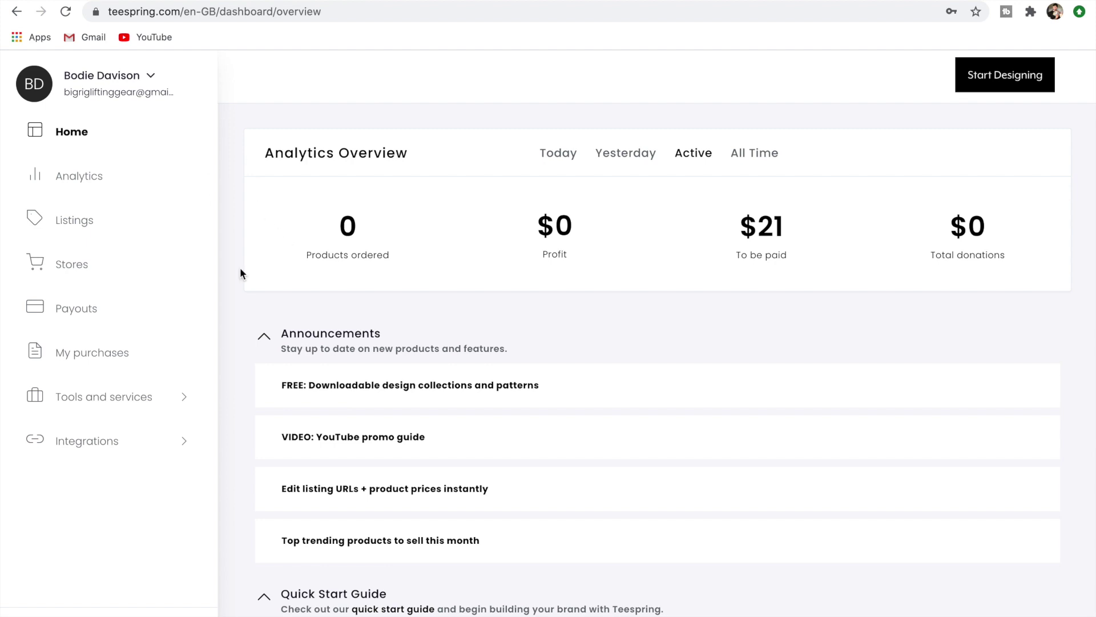
click(70, 274)
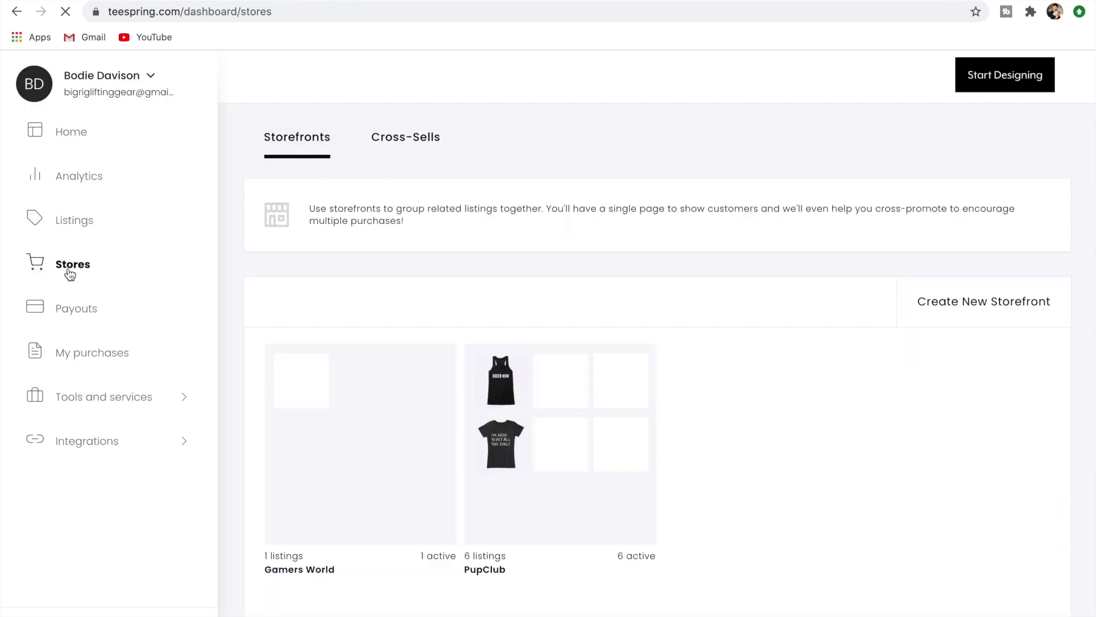
mouse_move(342, 450)
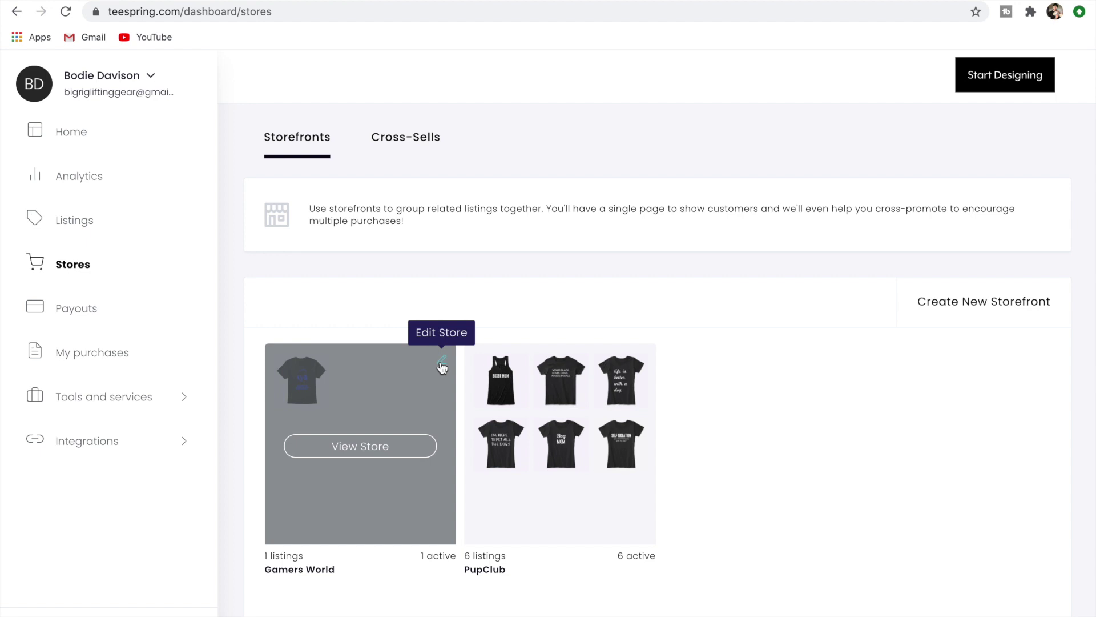
click(441, 367)
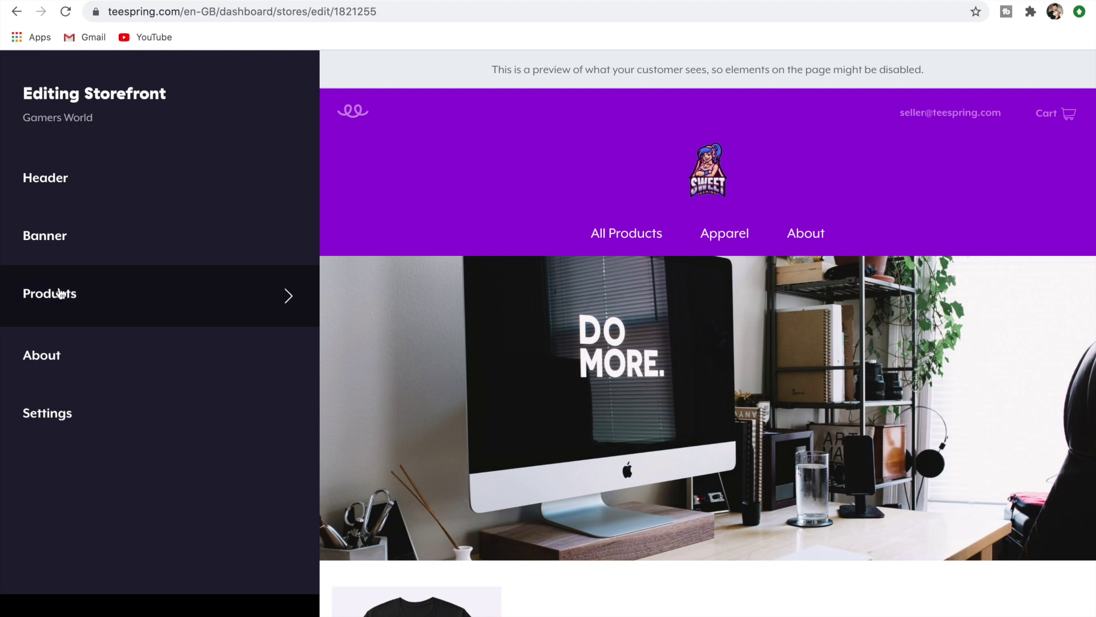
- Delete the Game On World Off tee from Gamers World's product list and confirm with Done
click(140, 305)
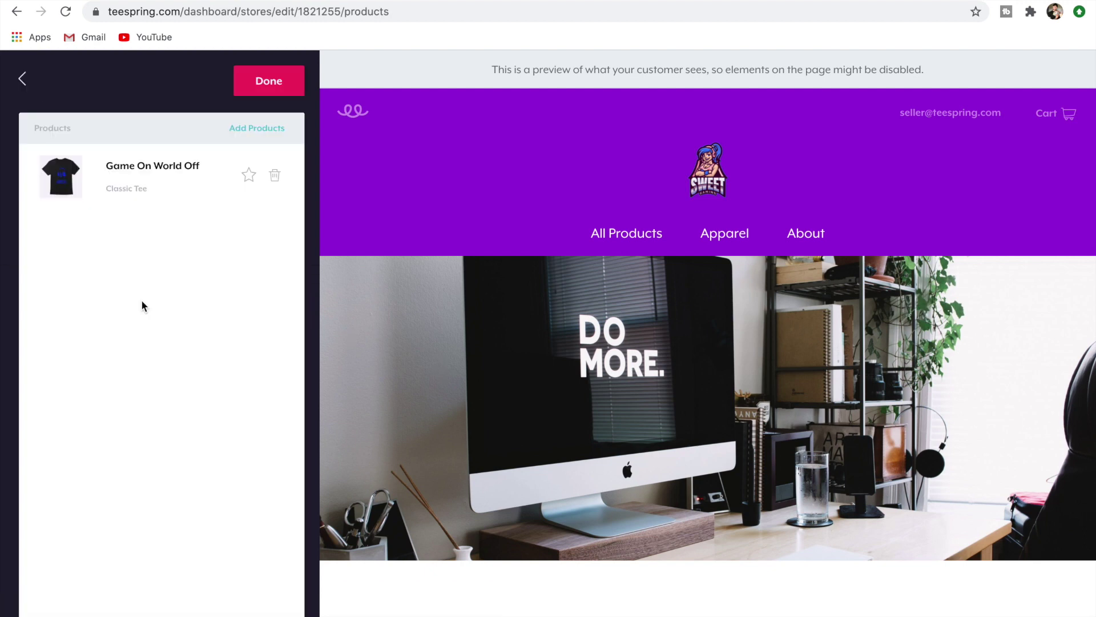
click(278, 179)
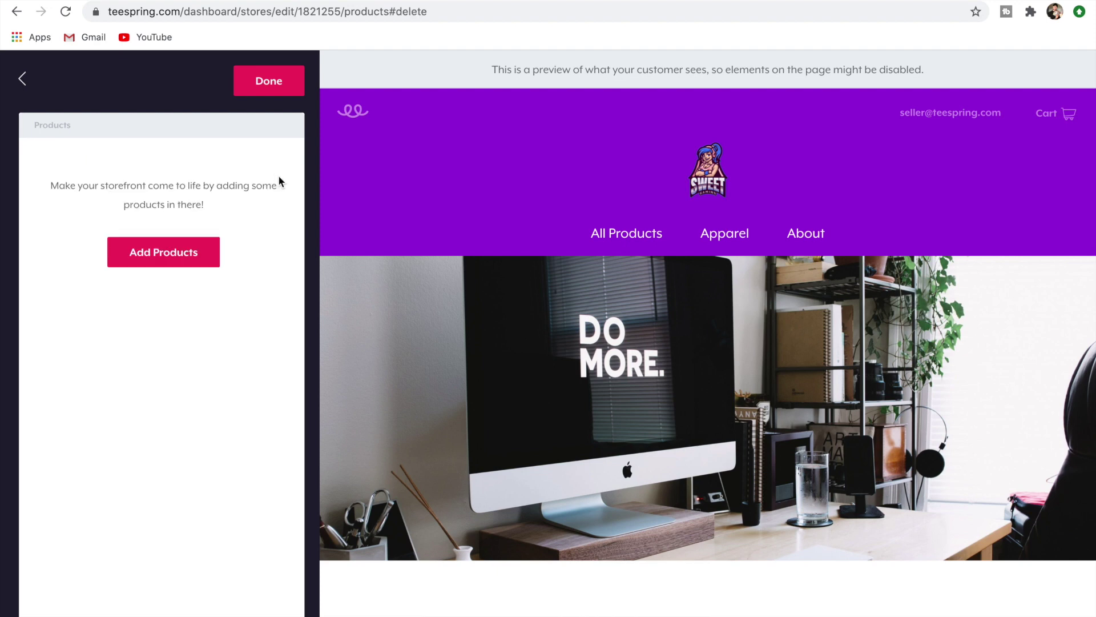
click(265, 81)
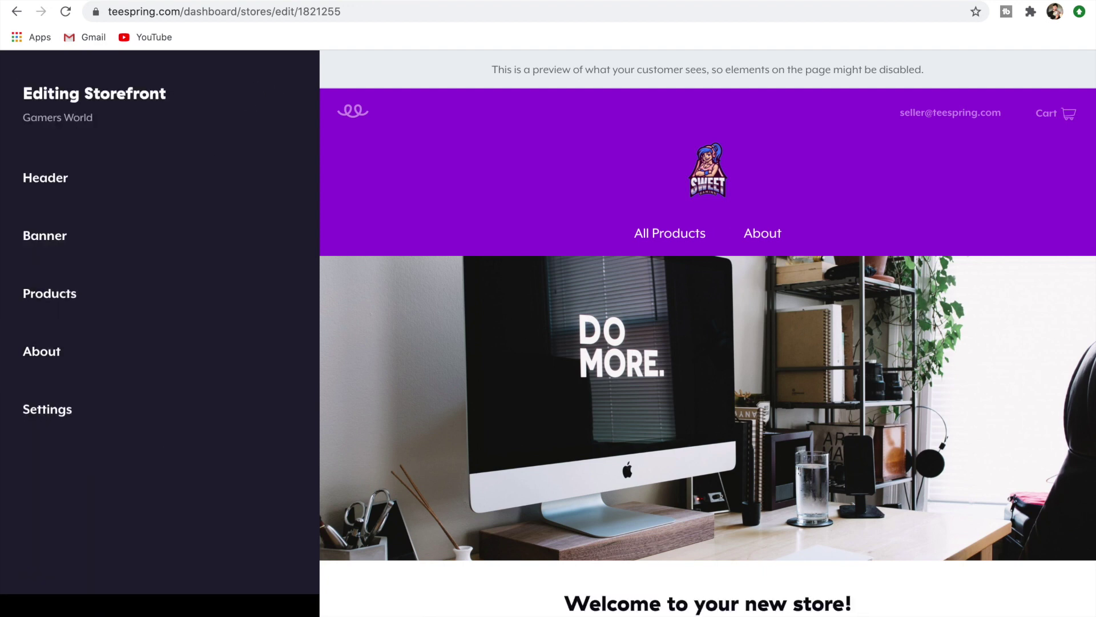
- Reload Stores, check that Listings still includes Game On World Off, and return to Stores
key(ctrl+r)
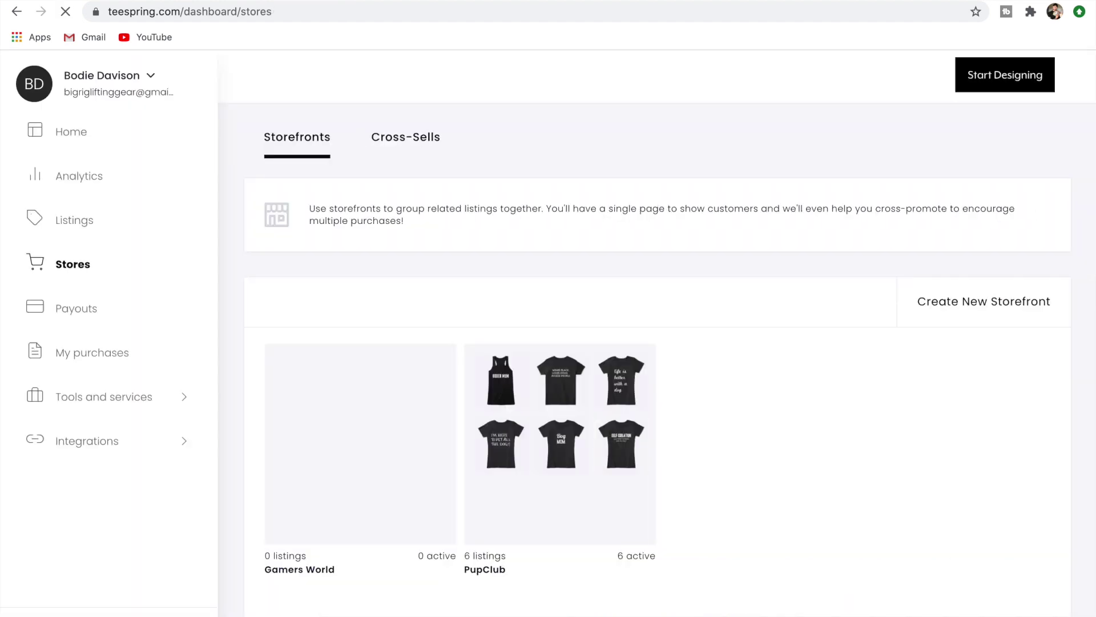
mouse_move(306, 428)
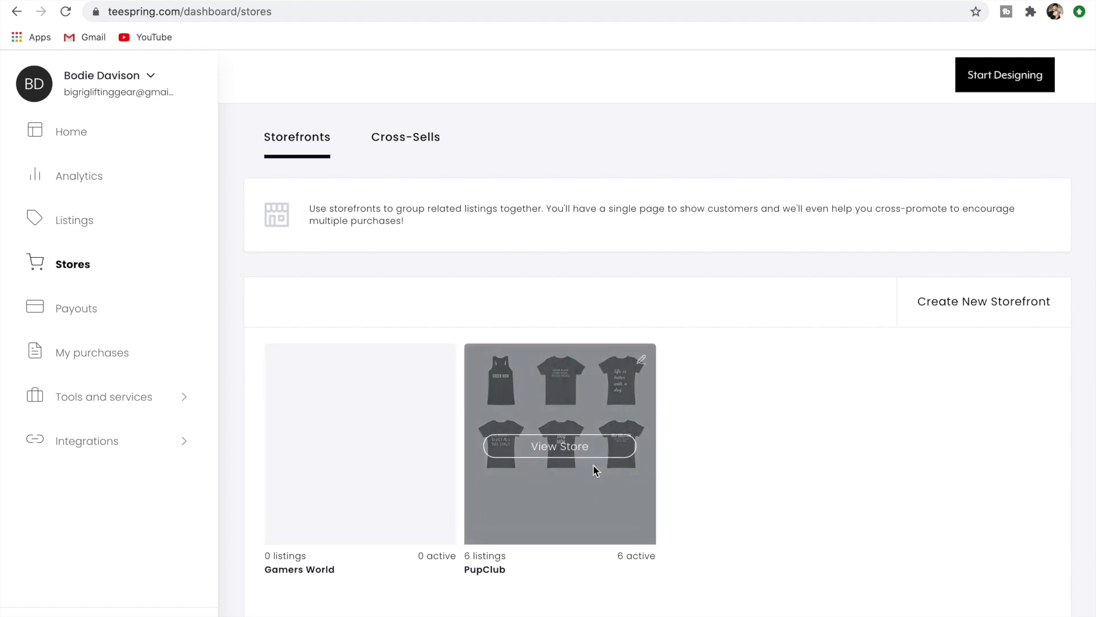
click(73, 231)
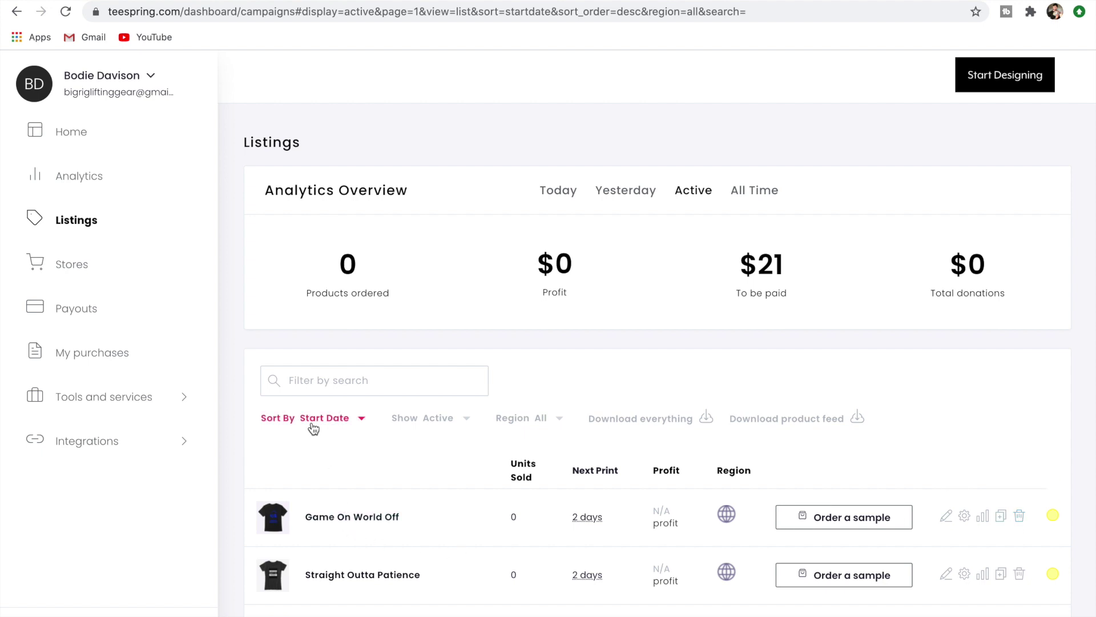
click(73, 276)
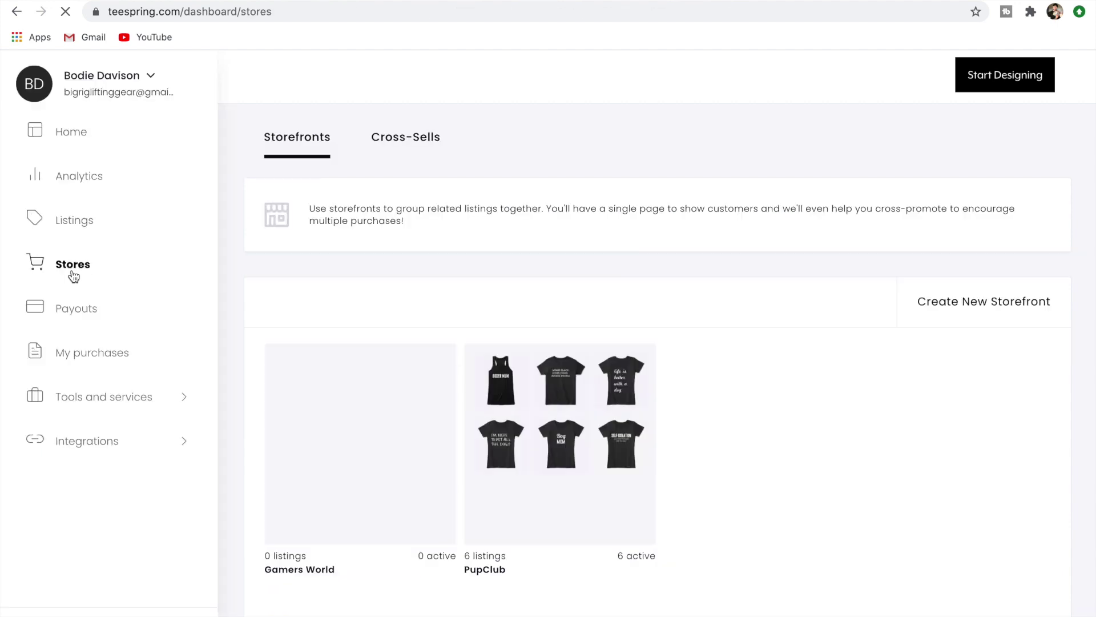
mouse_move(546, 398)
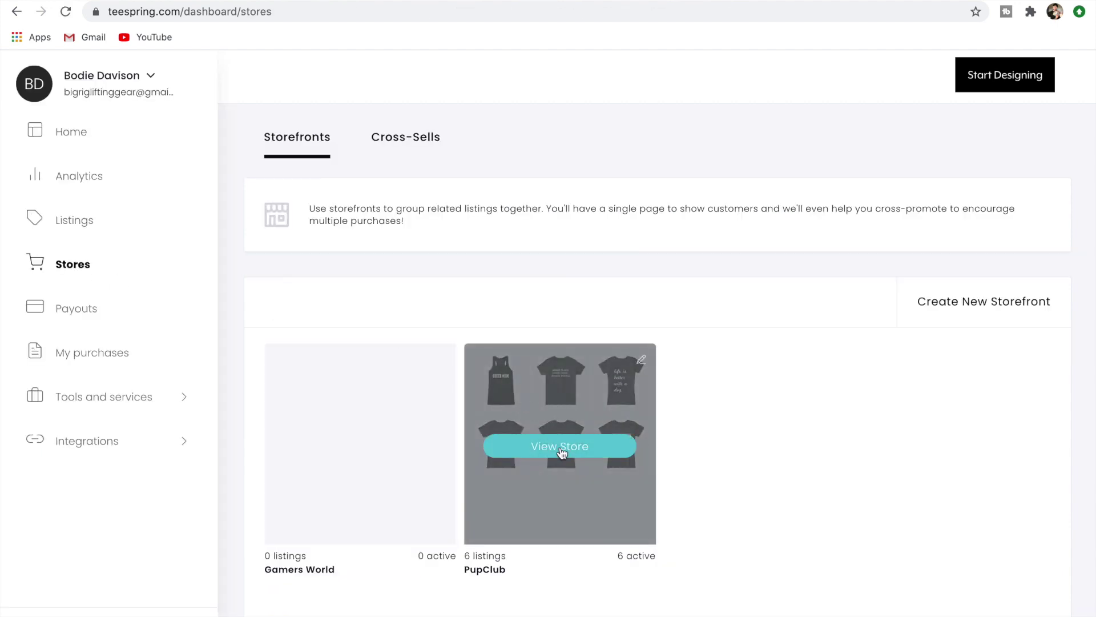
- Open PupClub's product list in the storefront editor and bring up the Add Products picker
click(642, 366)
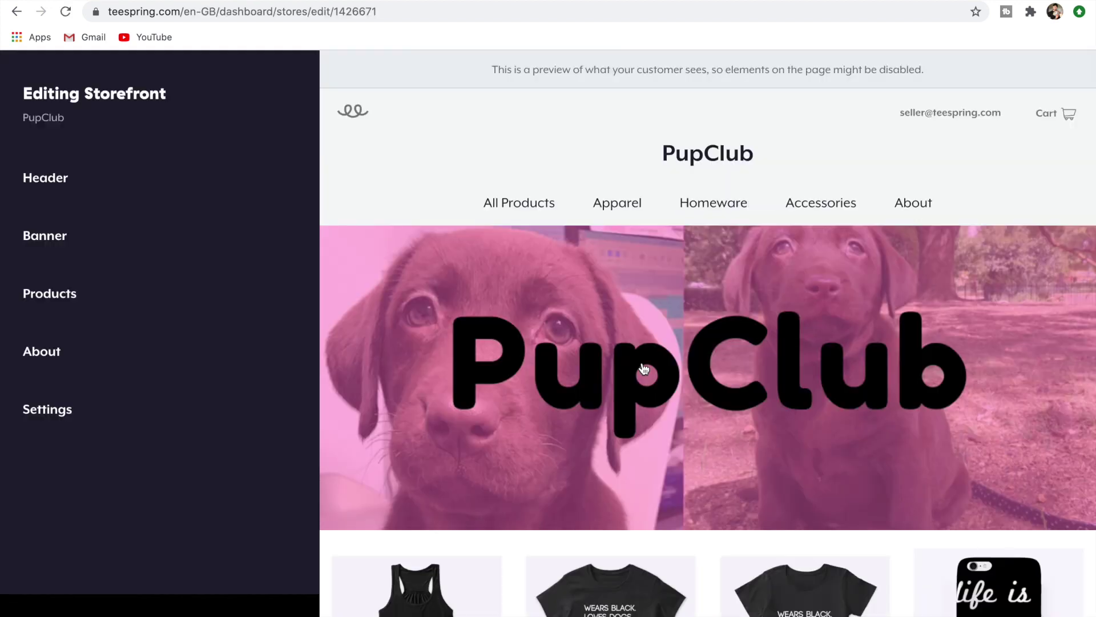
click(133, 299)
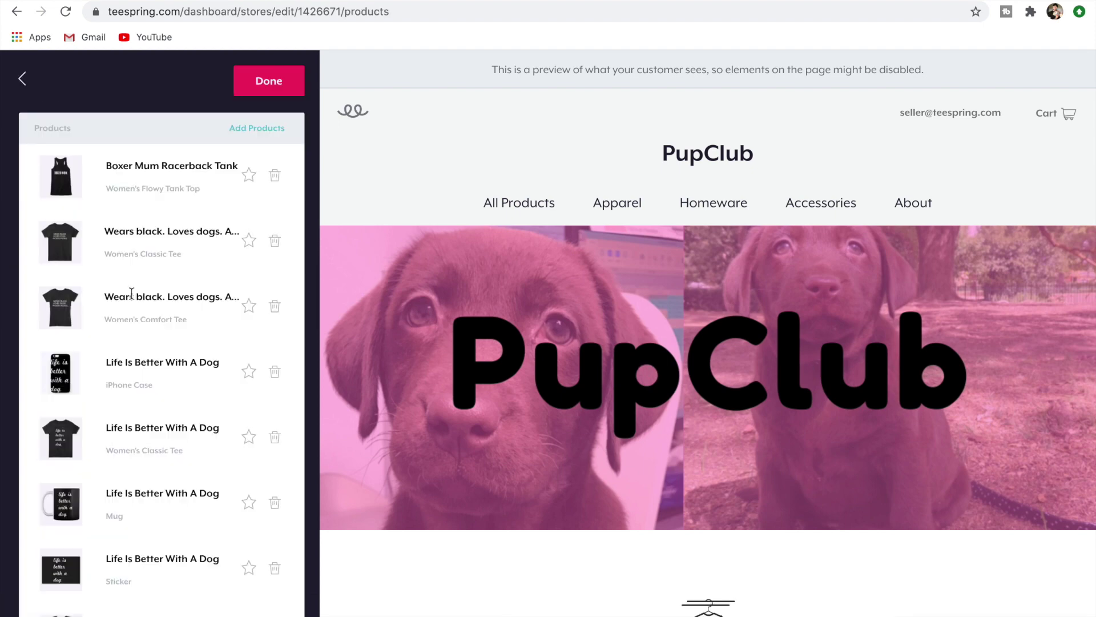
click(262, 129)
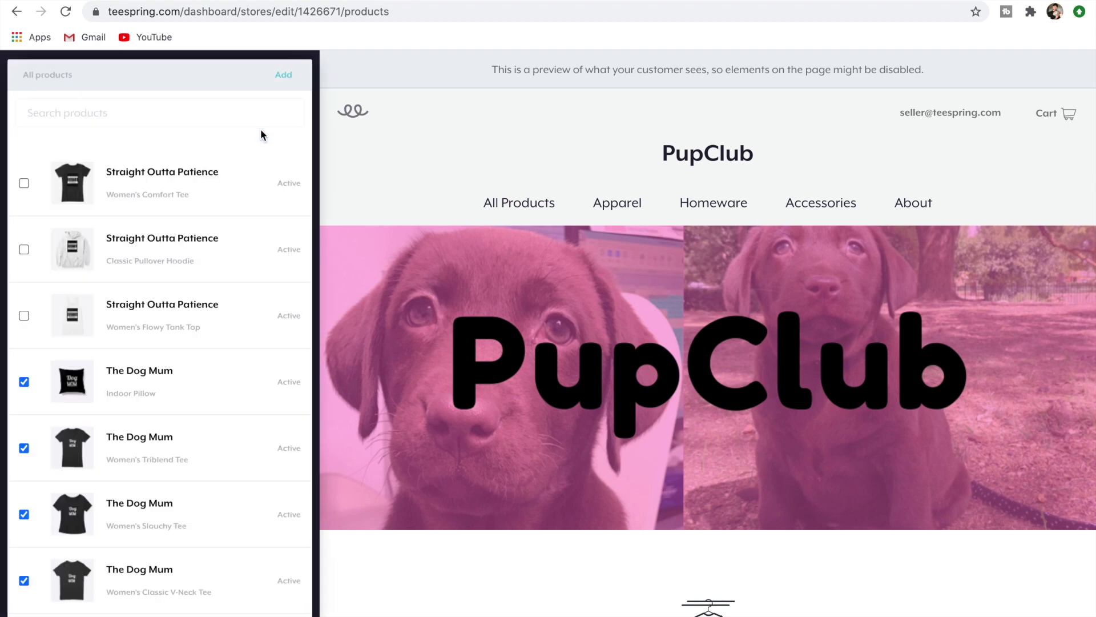
scroll(148, 303, down, 2)
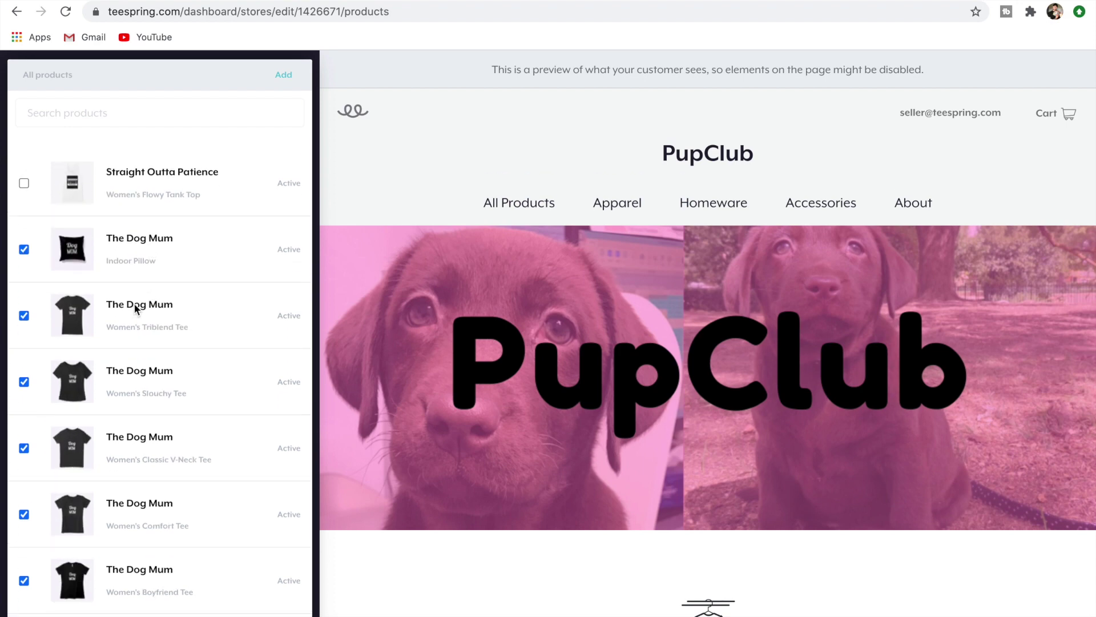
scroll(180, 402, down, 2)
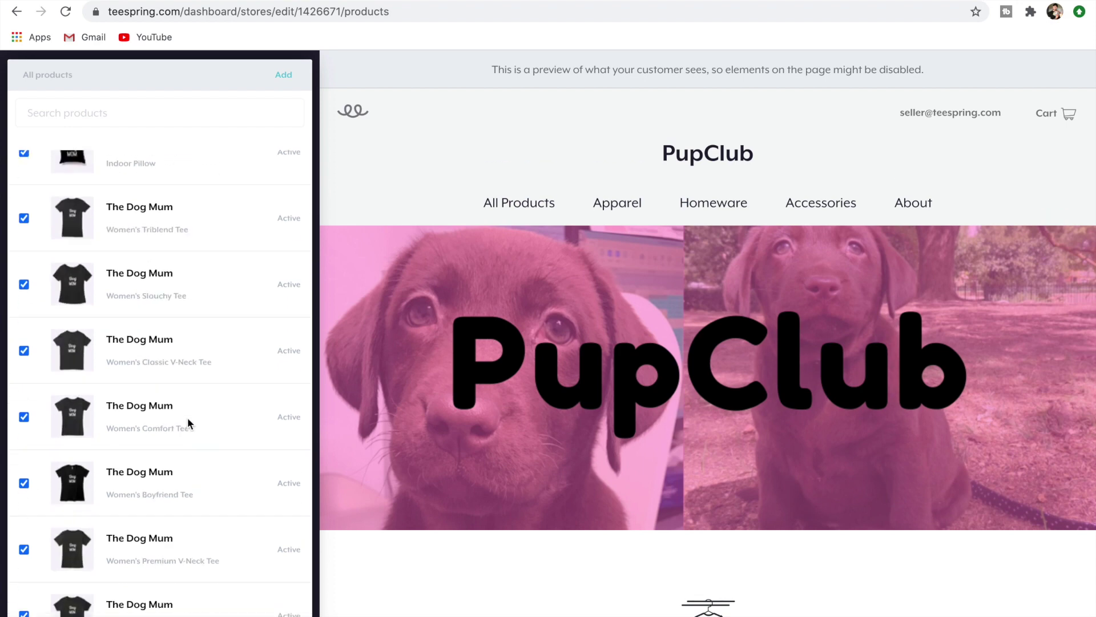
scroll(188, 421, up, 3)
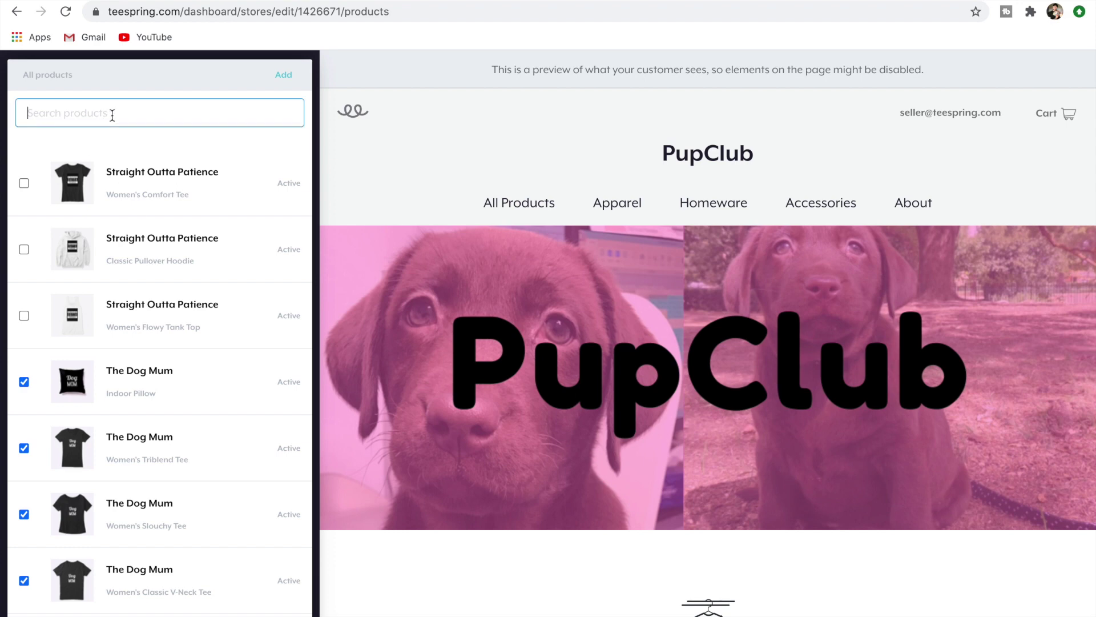
- Search 'game', tick Game On World Off, add it, and save with Done
text(game)
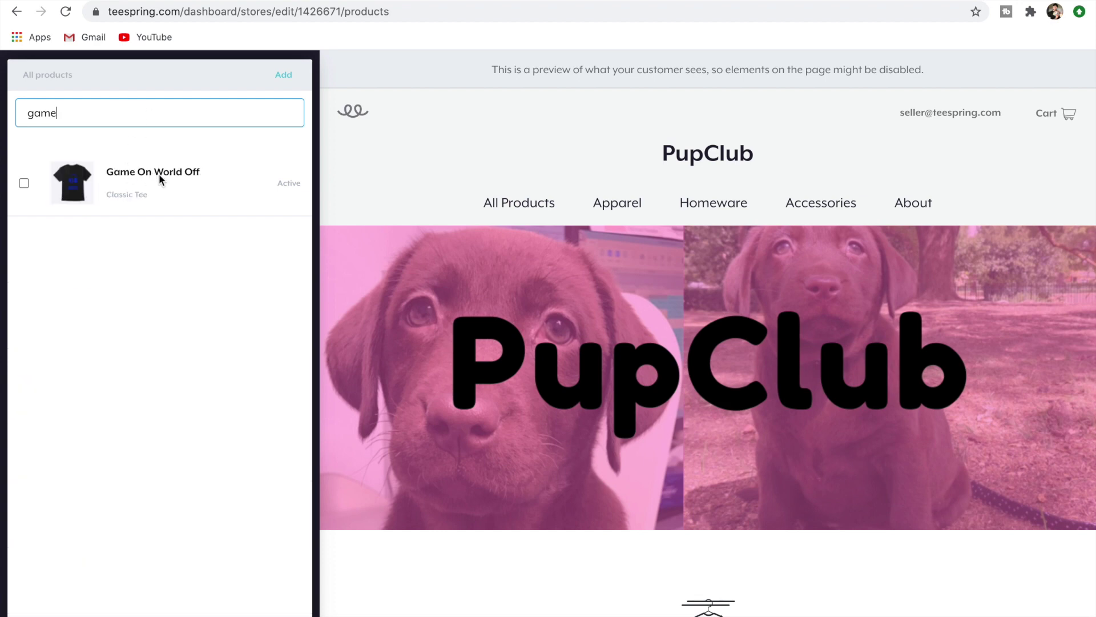
click(24, 183)
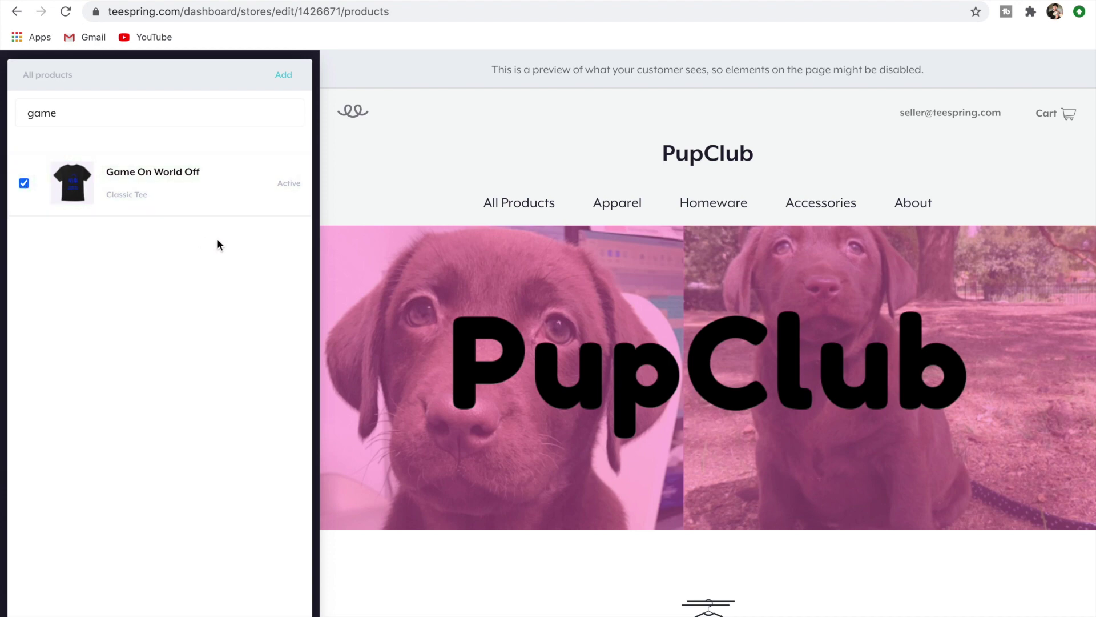
click(285, 76)
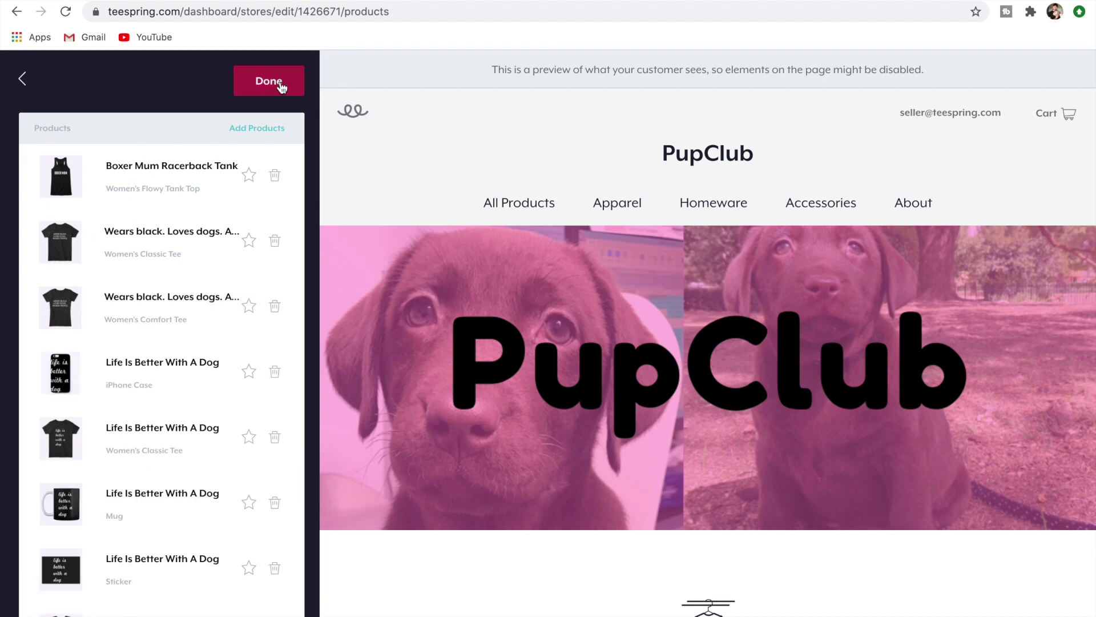
click(281, 86)
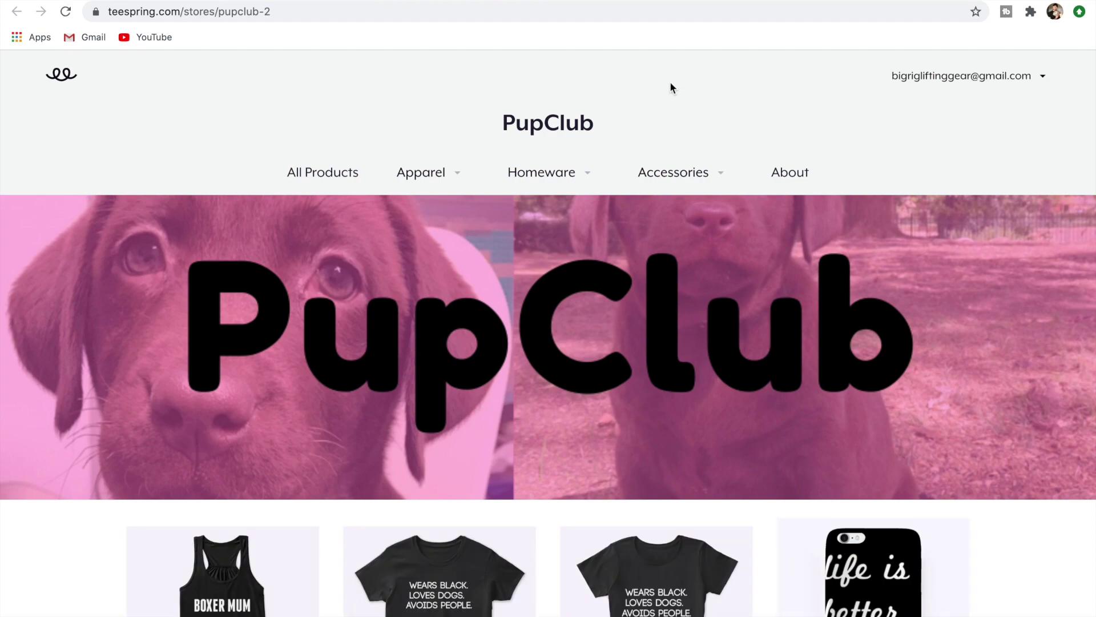
- Scroll the live PupClub store down to Game On World Off, then go to YouTube Studio
scroll(168, 371, down, 15)
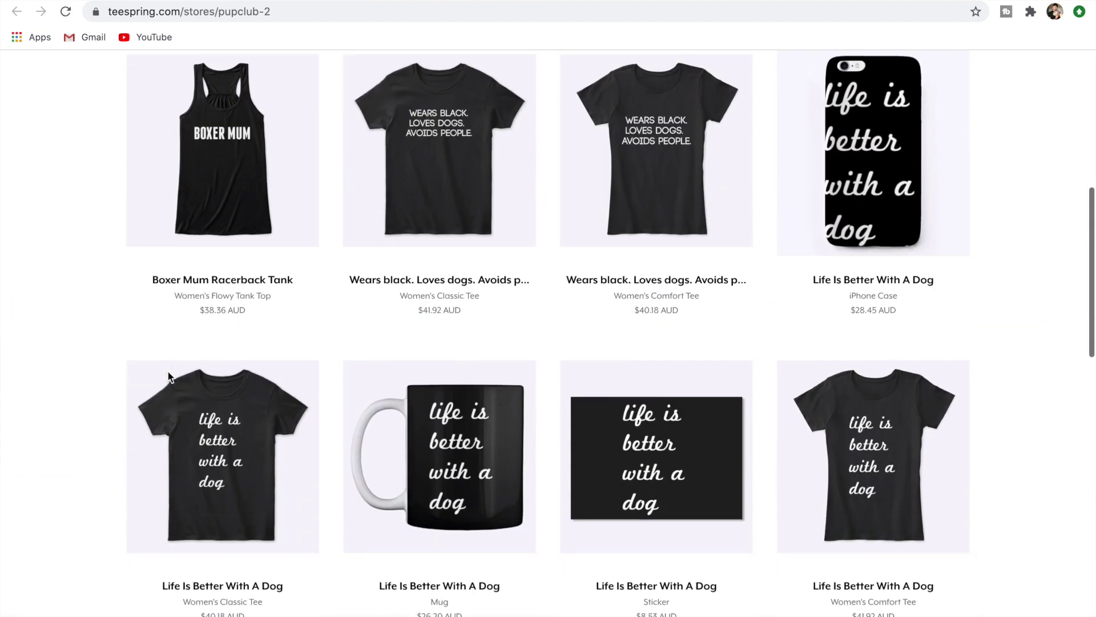
scroll(169, 377, down, 20)
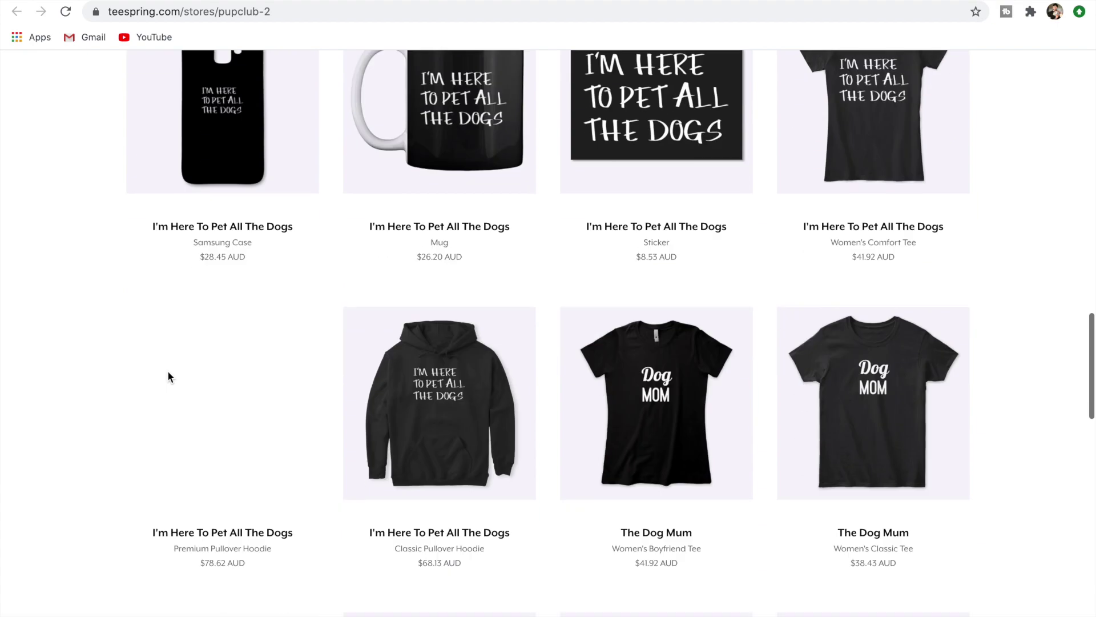
scroll(168, 375, down, 15)
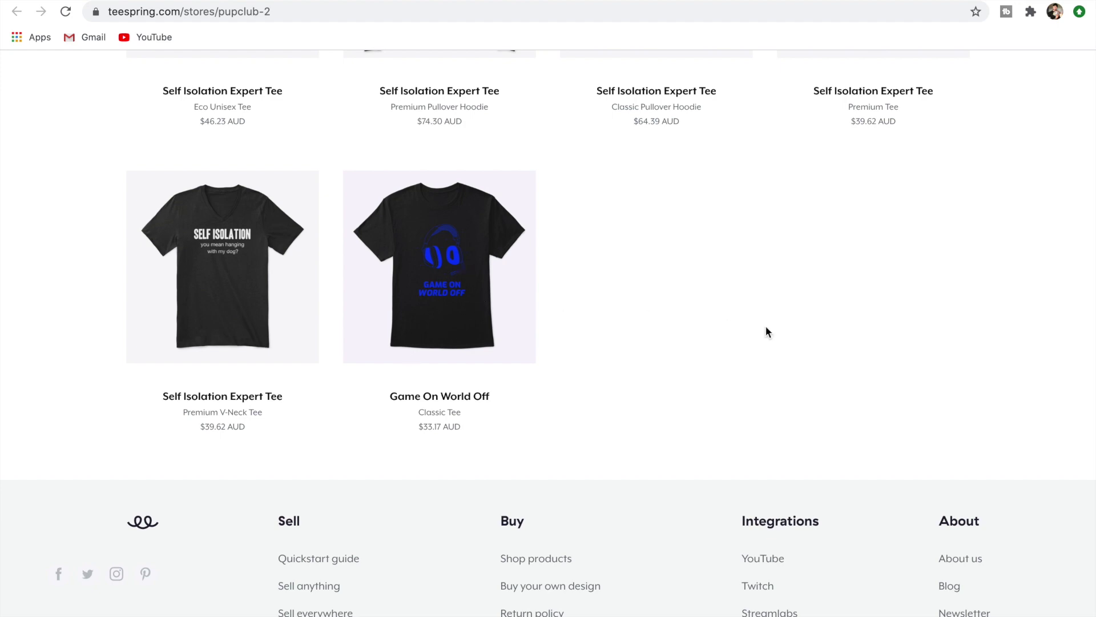
click(55, 1)
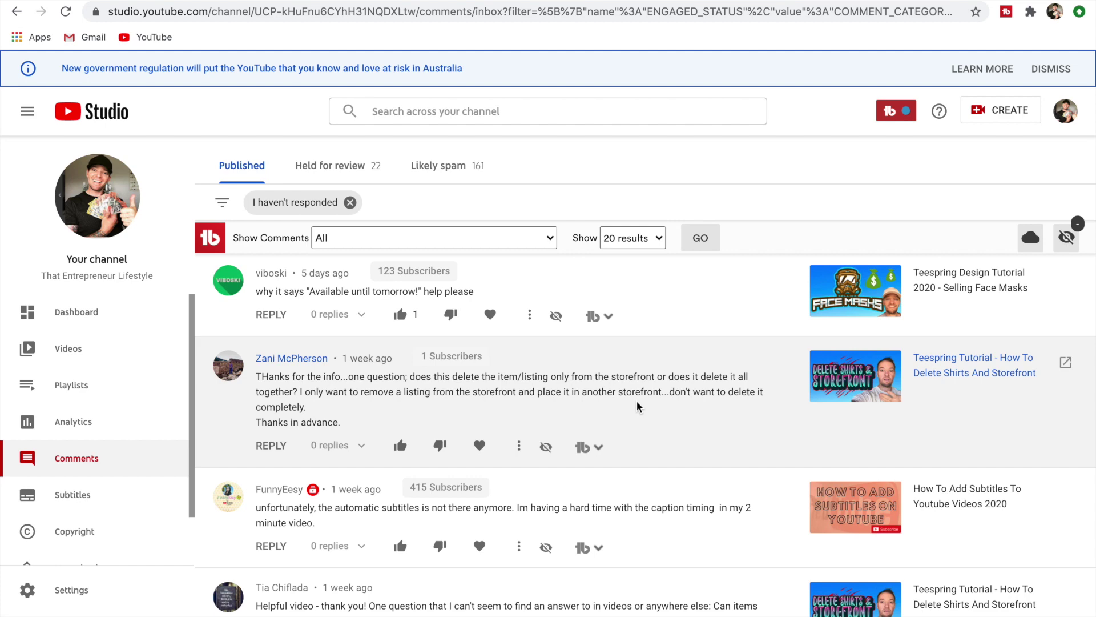
- Scroll through the YouTube Studio comments to read the questions about moving storefront items
scroll(638, 406, down, 2)
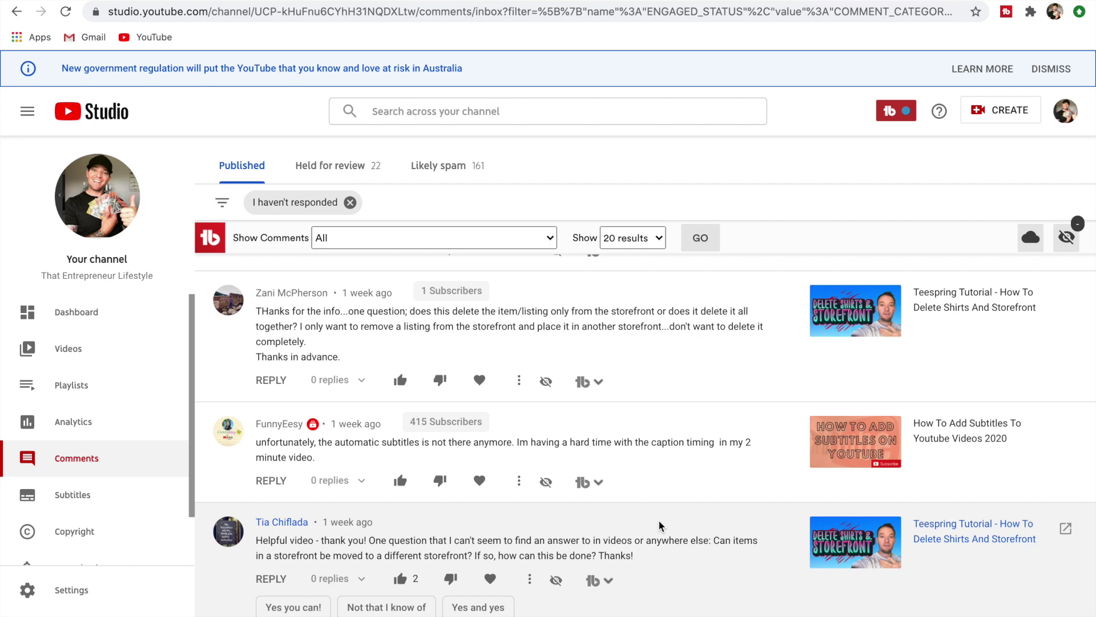
scroll(730, 427, up, 5)
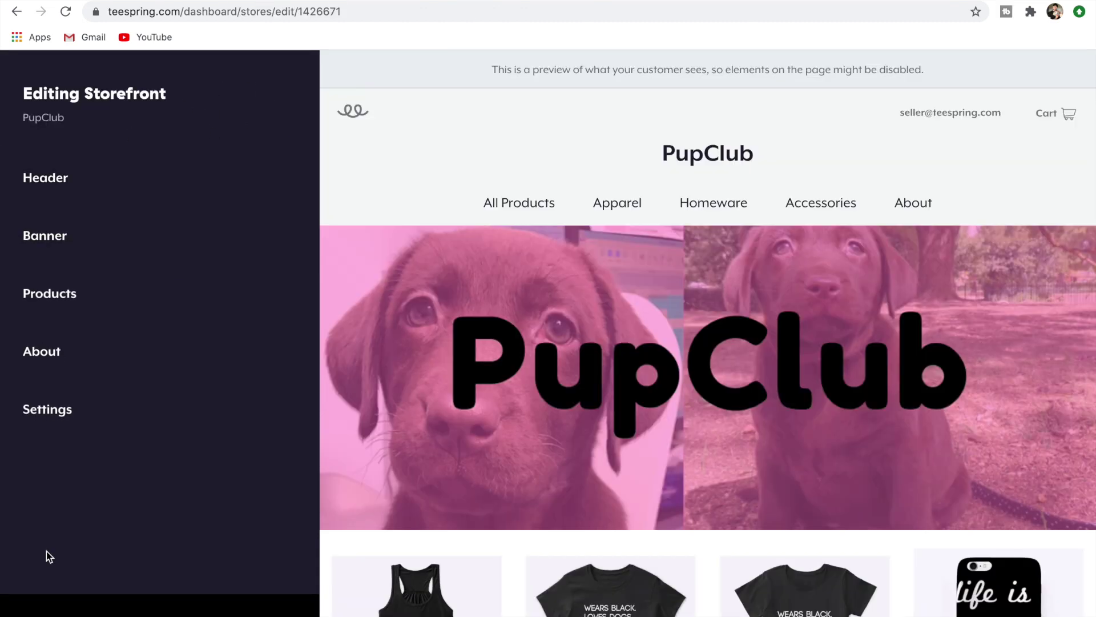
- Return to Stores, open PupClub for editing, and show its Products list
click(510, 201)
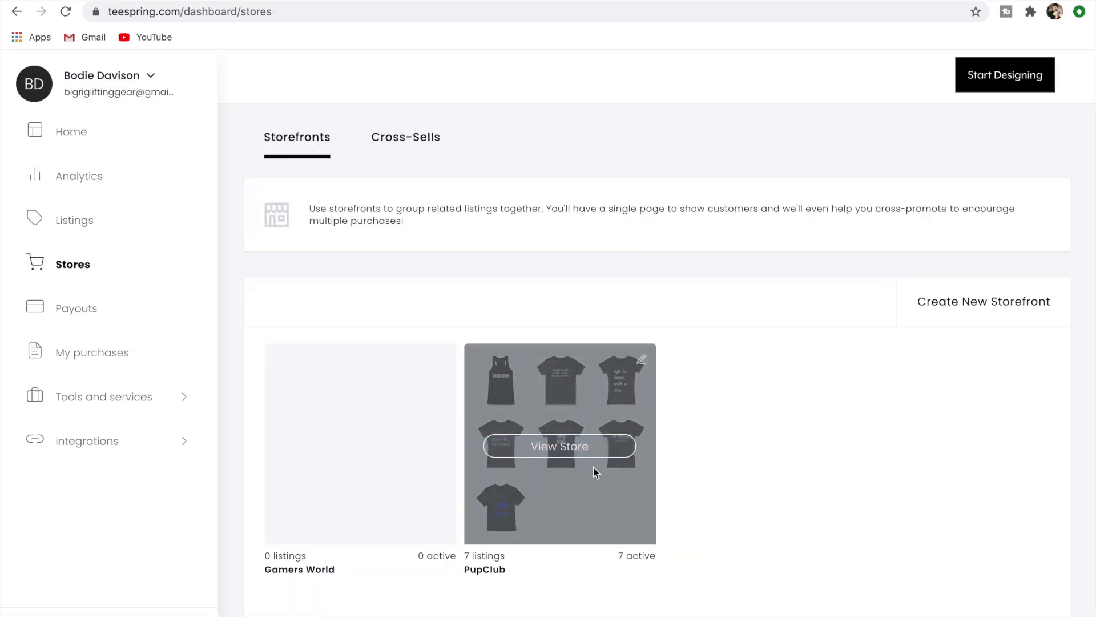
click(643, 367)
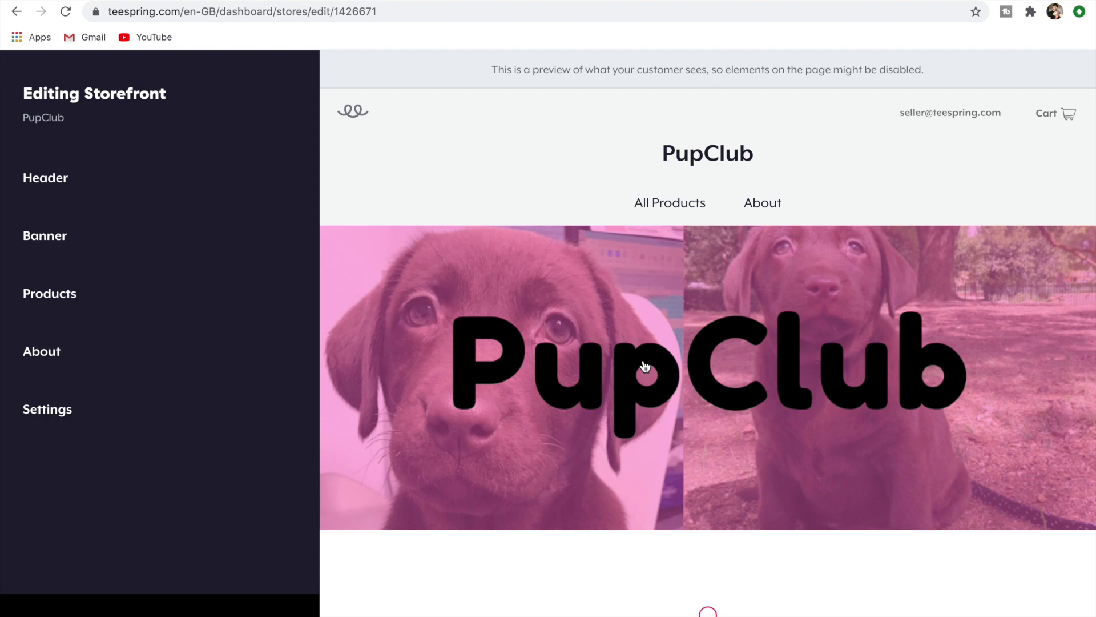
click(142, 304)
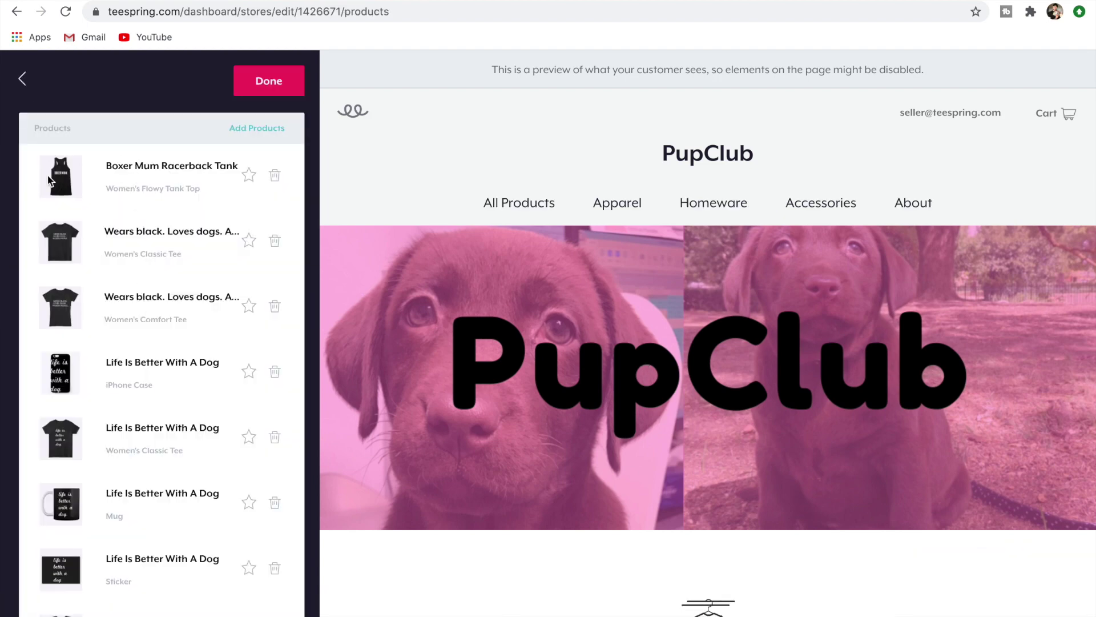
- Open Add Products and tick then untick the first Straight Outta Patience tee, leaving selections unchanged
click(257, 129)
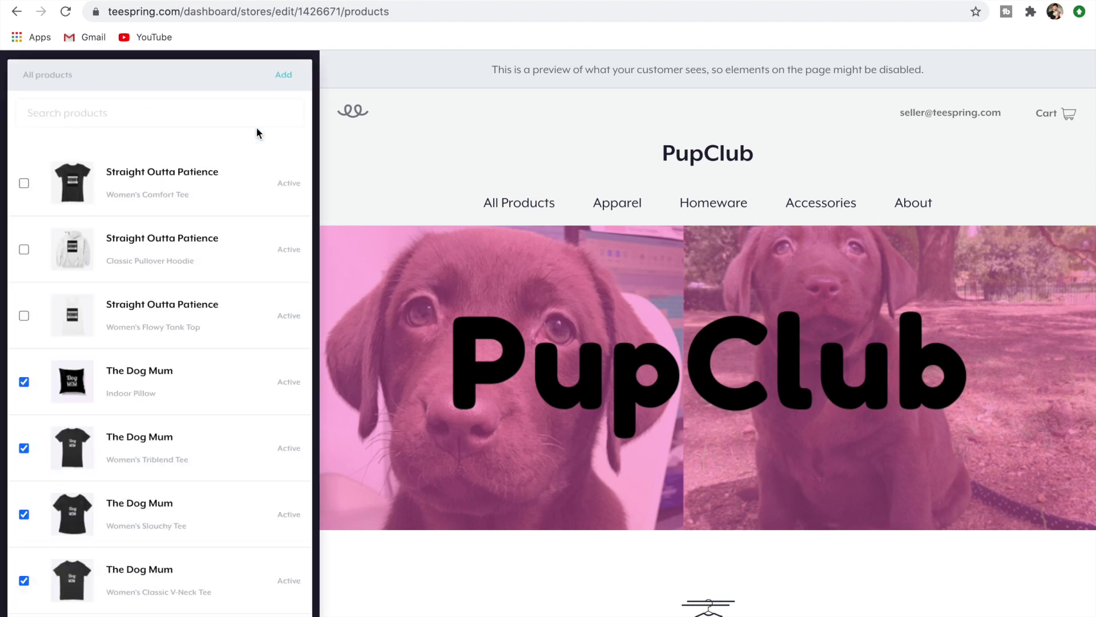
click(24, 183)
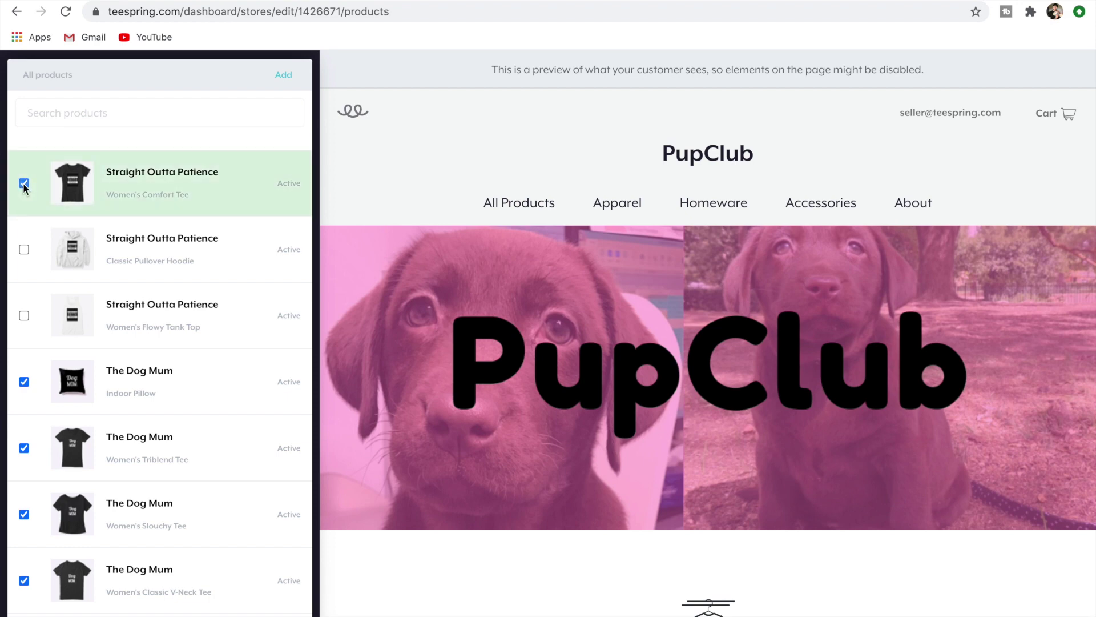
click(24, 183)
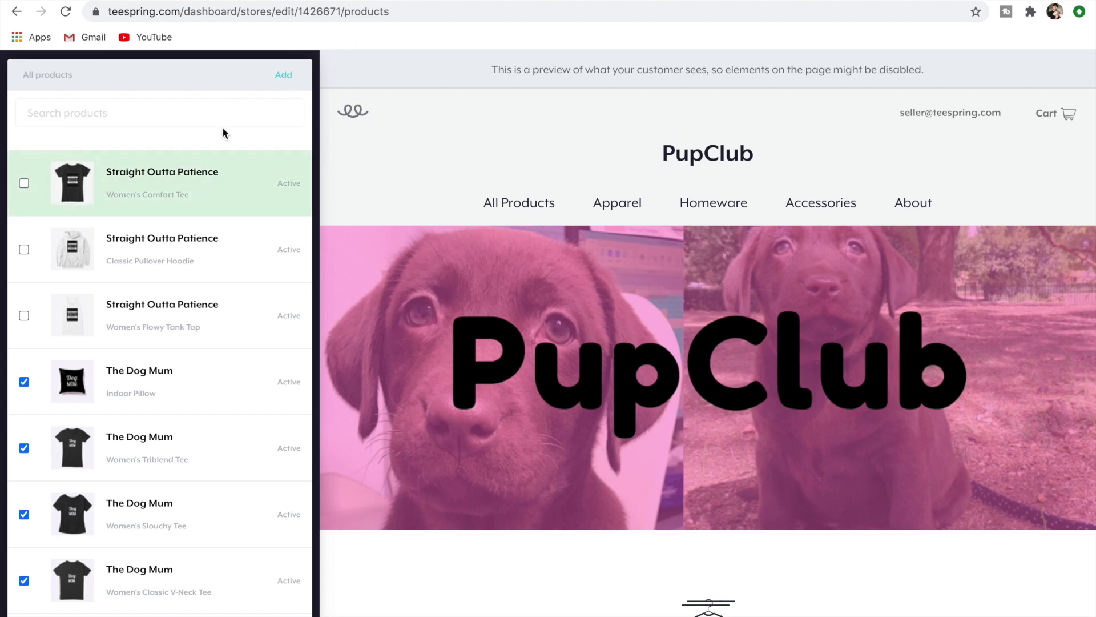